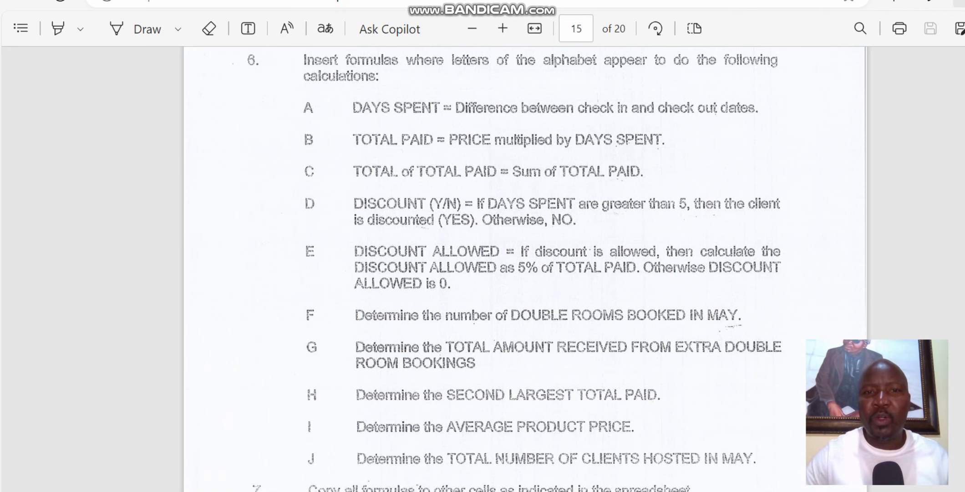
# Open the Draw pen's colour palette on the PDF's page 15 formula tasks.
pyautogui.click(351, 204)
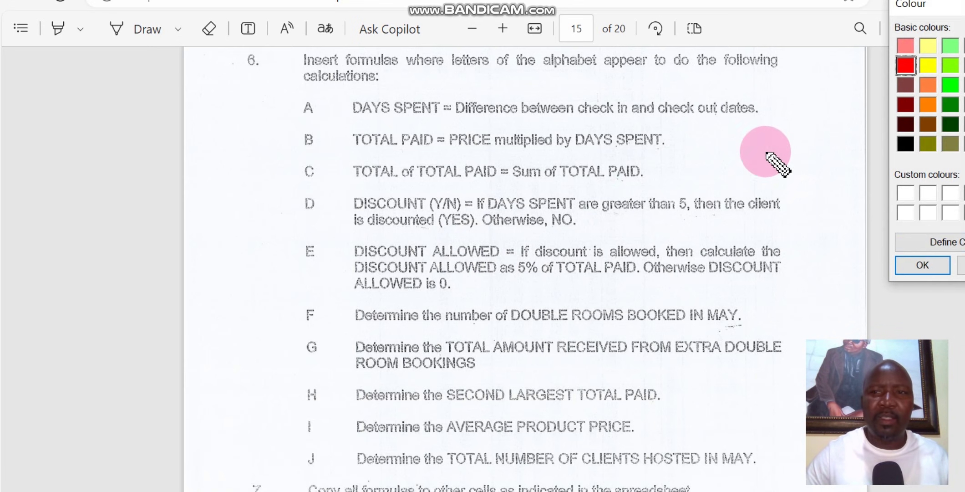
pyautogui.click(906, 106)
# Choose red ink and circle task E, the DISCOUNT ALLOWED instruction.
pyautogui.click(906, 65)
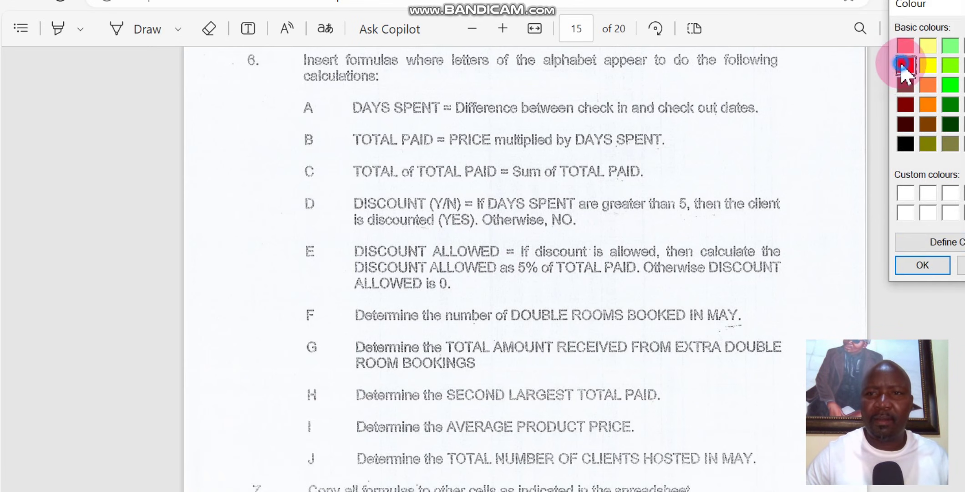
pyautogui.click(923, 264)
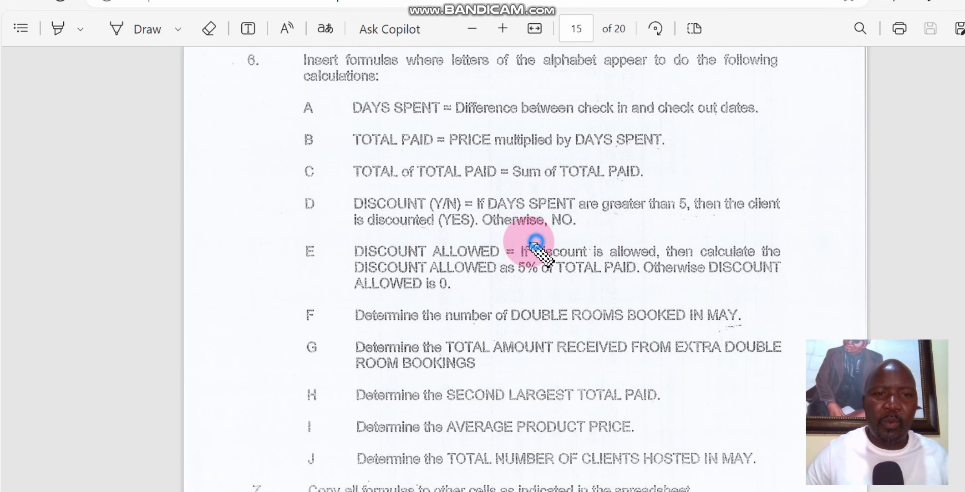
pyautogui.moveTo(539, 241)
pyautogui.mouseDown()
pyautogui.moveTo(401, 231)
pyautogui.moveTo(255, 264)
pyautogui.mouseUp()
pyautogui.moveTo(269, 298)
pyautogui.mouseDown()
pyautogui.moveTo(547, 303)
pyautogui.moveTo(826, 285)
pyautogui.moveTo(680, 237)
pyautogui.moveTo(524, 234)
pyautogui.moveTo(523, 259)
pyautogui.mouseUp()
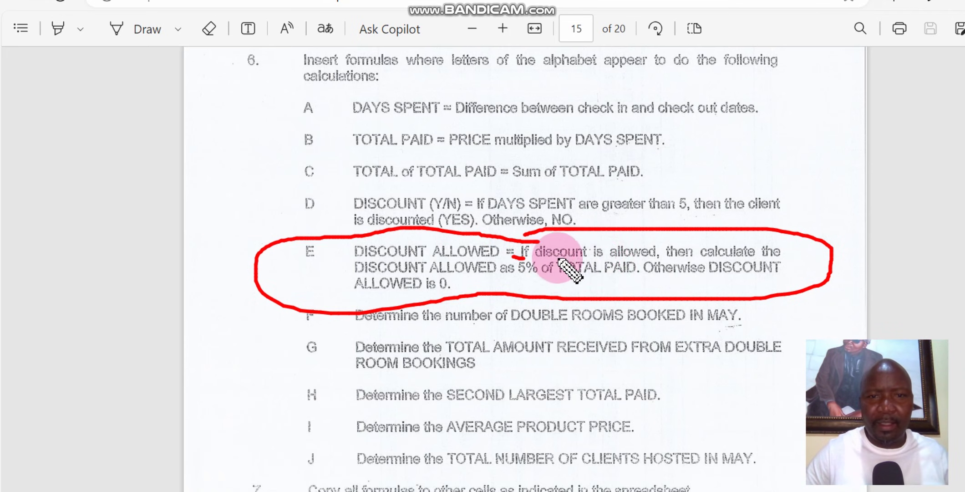
# Underline 'allowed', '5%', 'DISCOUNT' and 'is 0' in task E.
pyautogui.moveTo(603, 259); pyautogui.dragTo(655, 264)
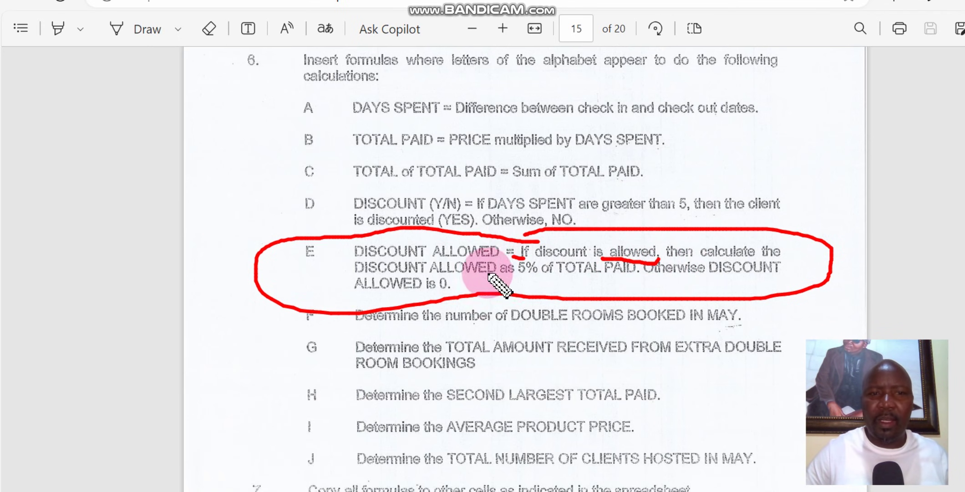
pyautogui.moveTo(508, 274); pyautogui.dragTo(628, 275)
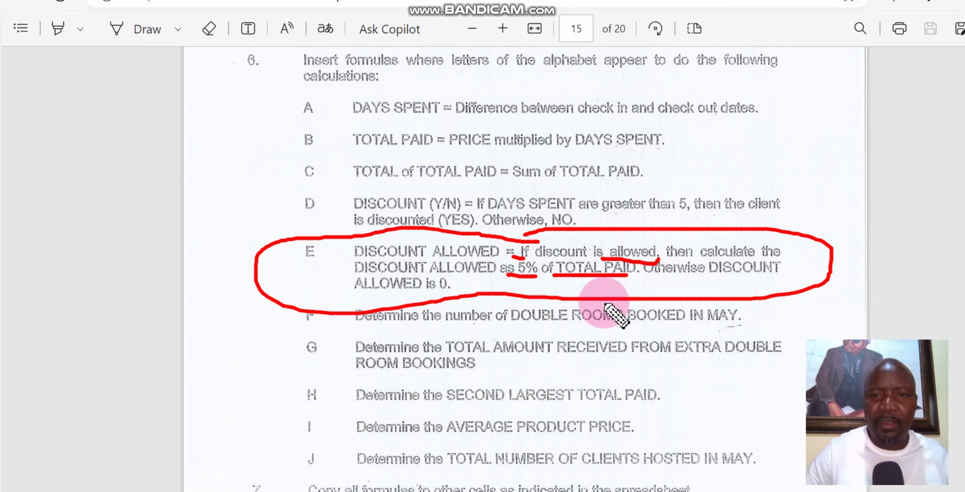
pyautogui.moveTo(708, 273); pyautogui.dragTo(771, 279)
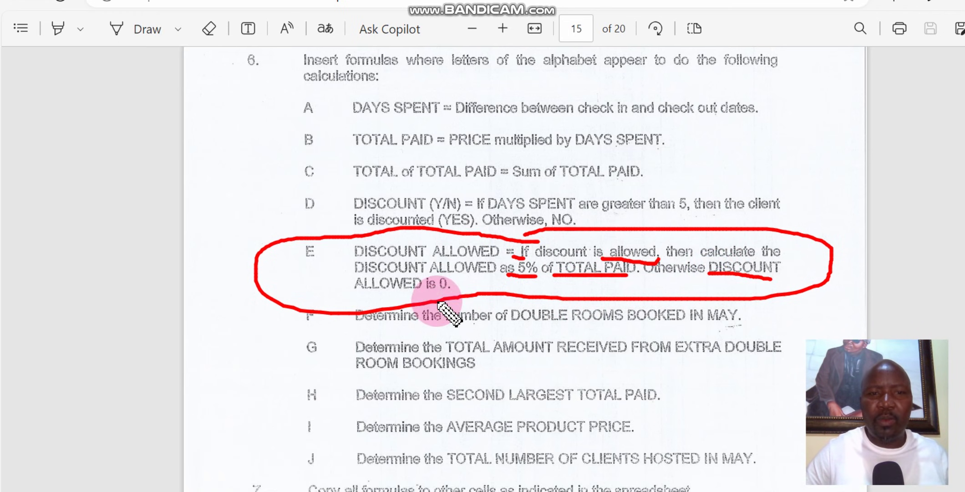
pyautogui.moveTo(430, 291); pyautogui.dragTo(451, 291)
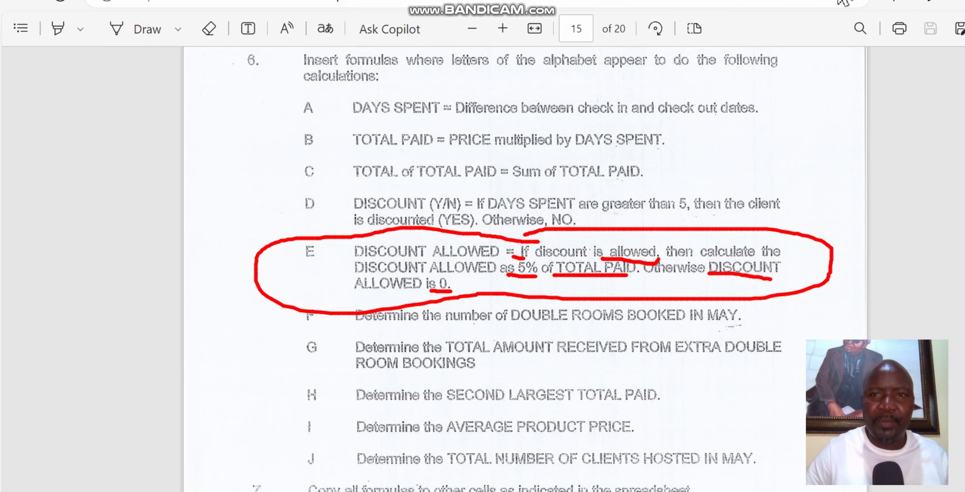
# Switch to the hotel bookings workbook and open H8's IF formula.
pyautogui.click(843, 2)
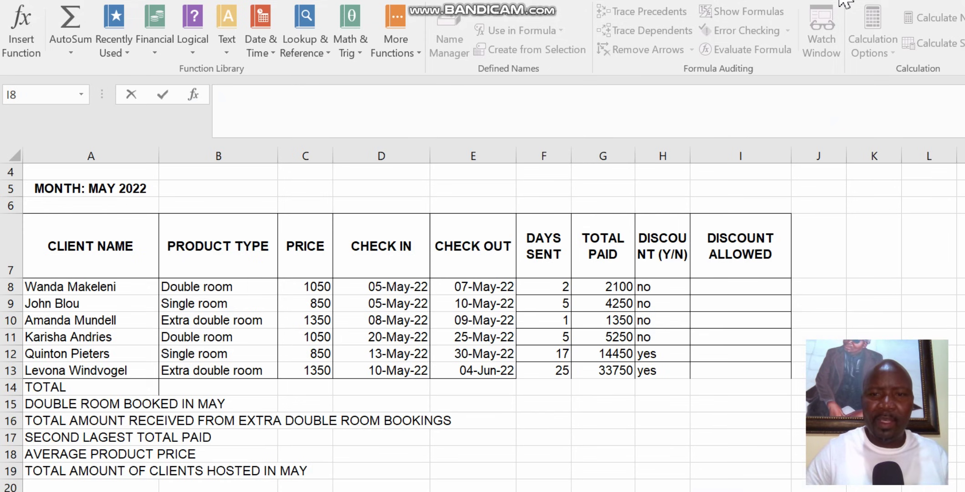
pyautogui.click(662, 287)
pyautogui.doubleClick(663, 286)
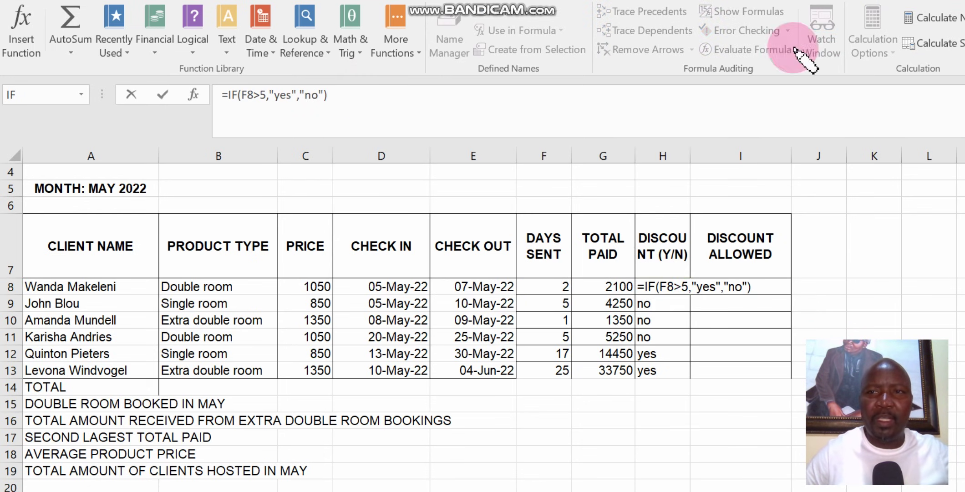
pyautogui.moveTo(377, 87)
pyautogui.mouseDown()
pyautogui.moveTo(237, 66)
pyautogui.moveTo(198, 124)
pyautogui.moveTo(344, 150)
pyautogui.moveTo(377, 86)
pyautogui.mouseUp()
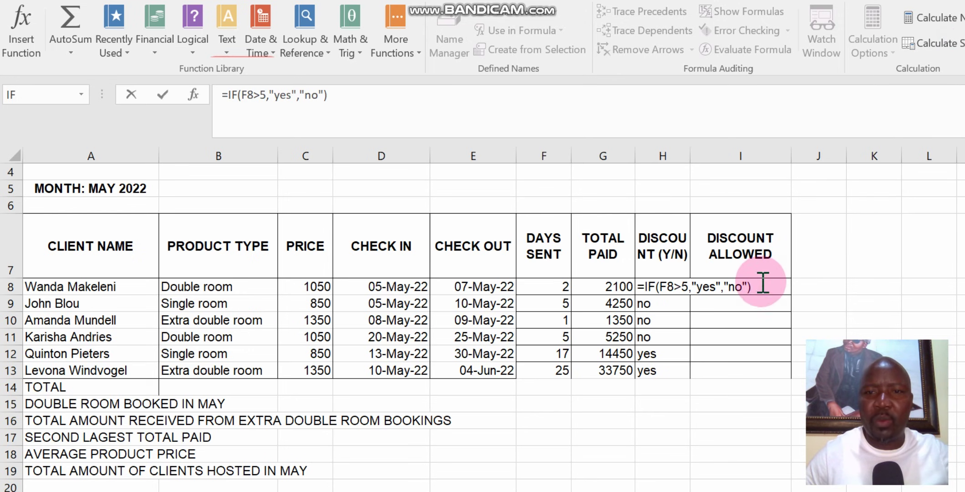
# Review H8's =IF(F8>5,"yes","no") condition and confirm it, showing no.
pyautogui.click(819, 280)
pyautogui.press('Left')
pyautogui.press('Left')
pyautogui.press('Left')
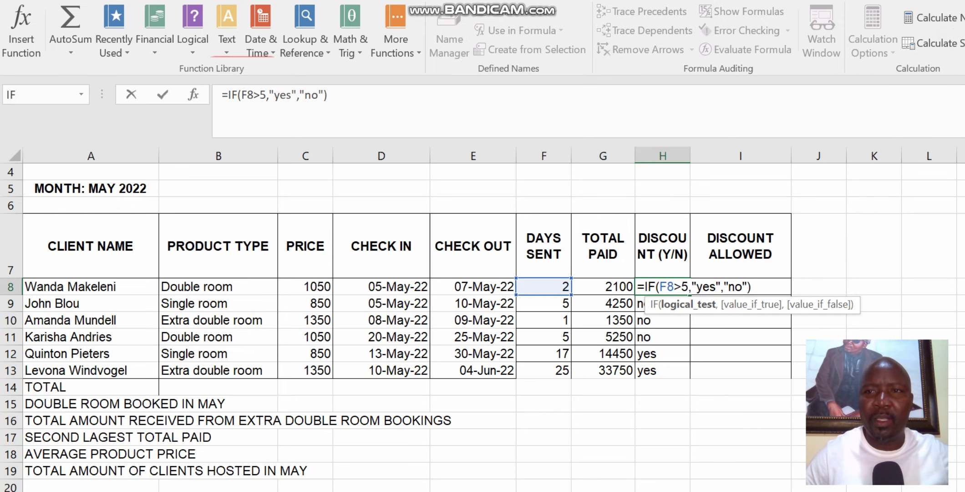
pyautogui.click(340, 93)
pyautogui.click(769, 289)
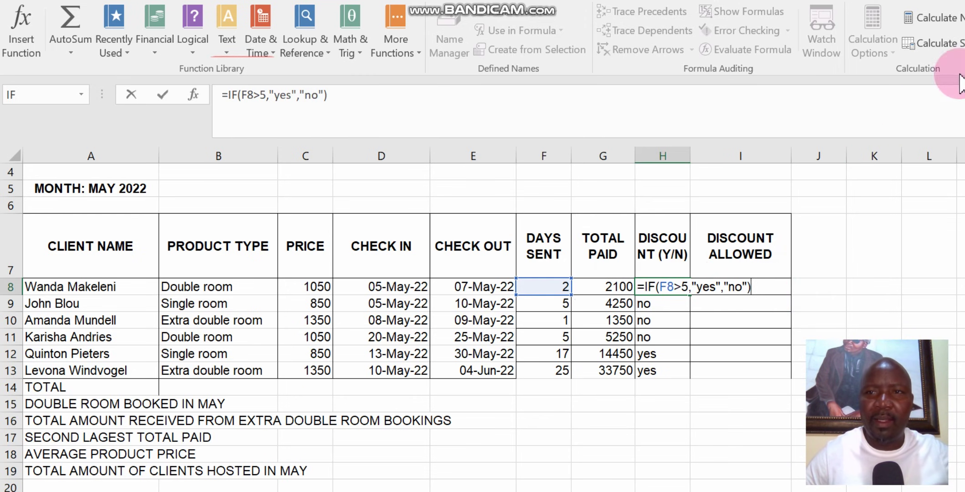
pyautogui.press('Return')
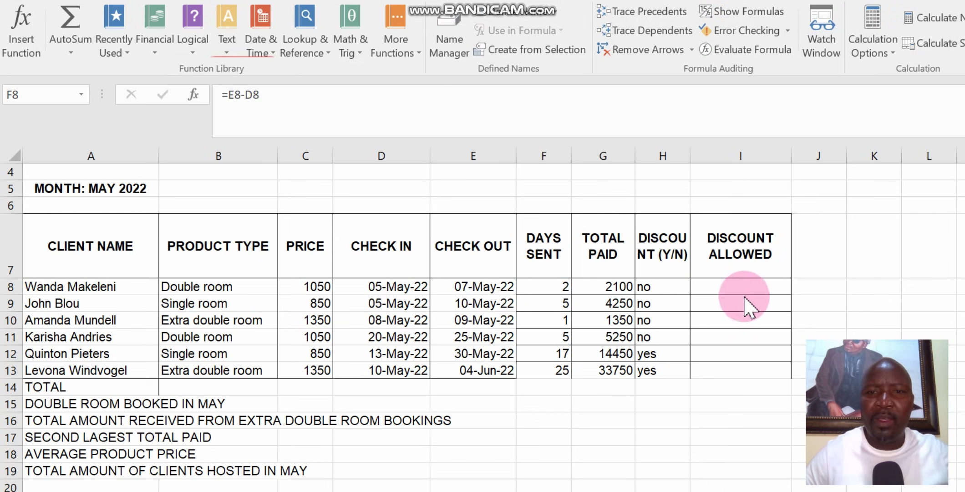
pyautogui.click(713, 286)
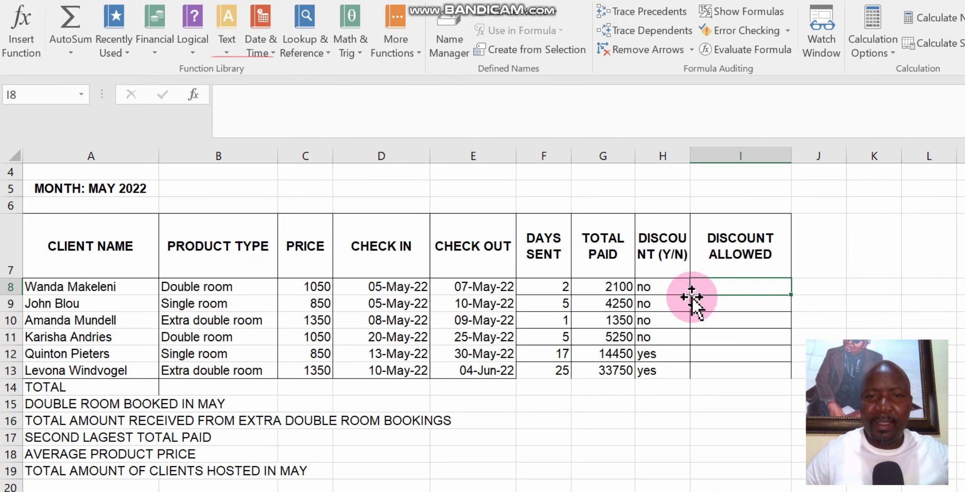
pyautogui.click(653, 284)
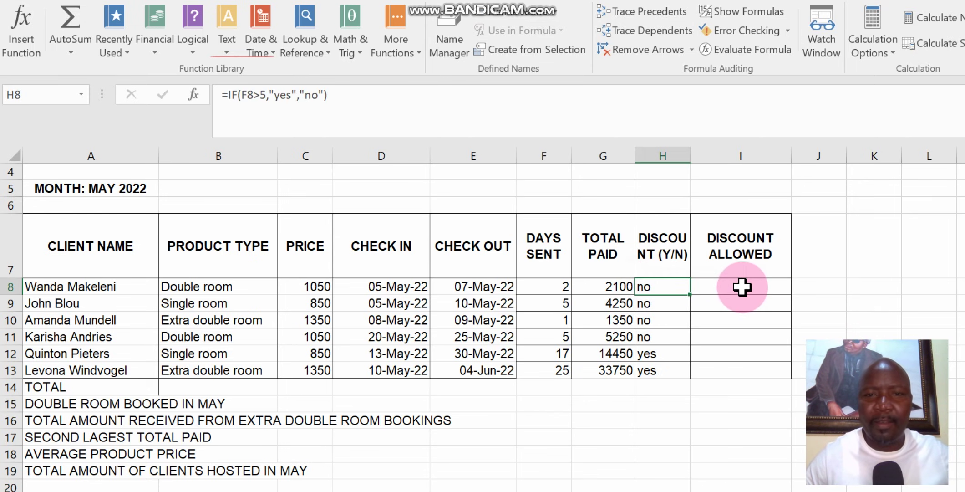
pyautogui.click(606, 284)
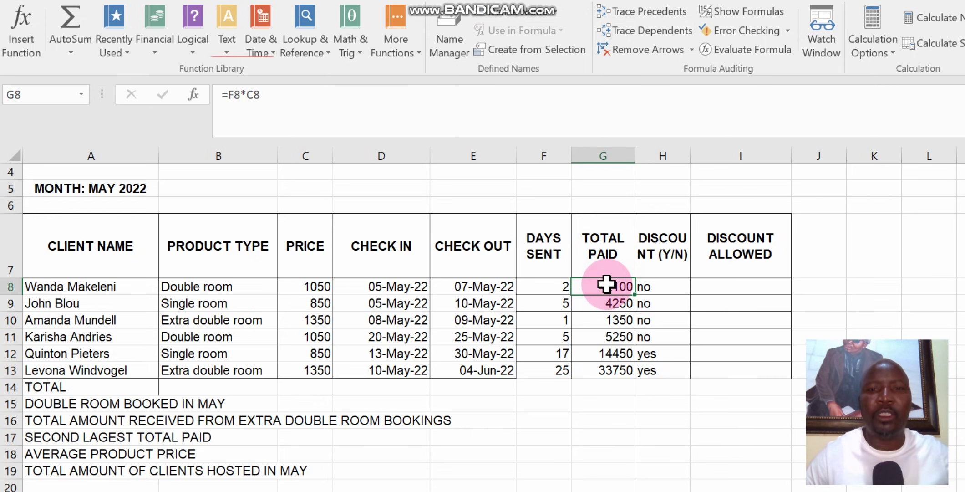
pyautogui.click(672, 286)
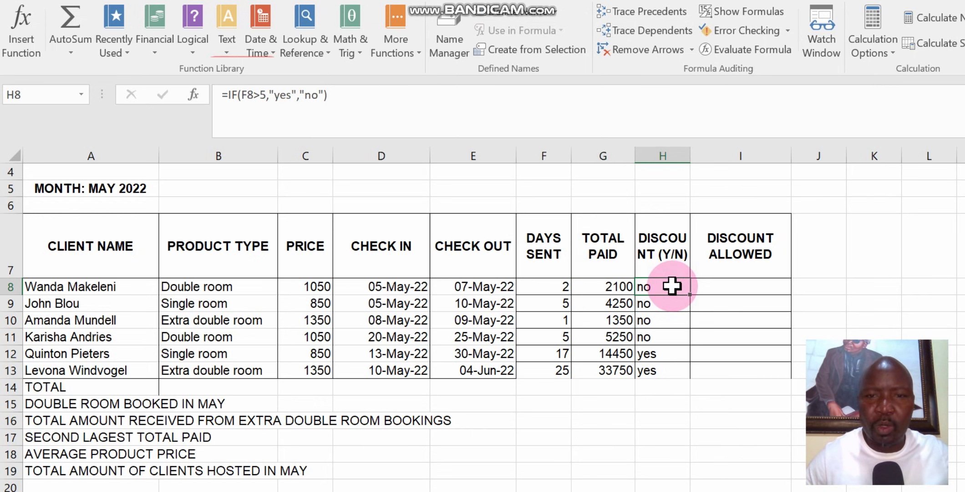
pyautogui.click(615, 286)
pyautogui.click(715, 288)
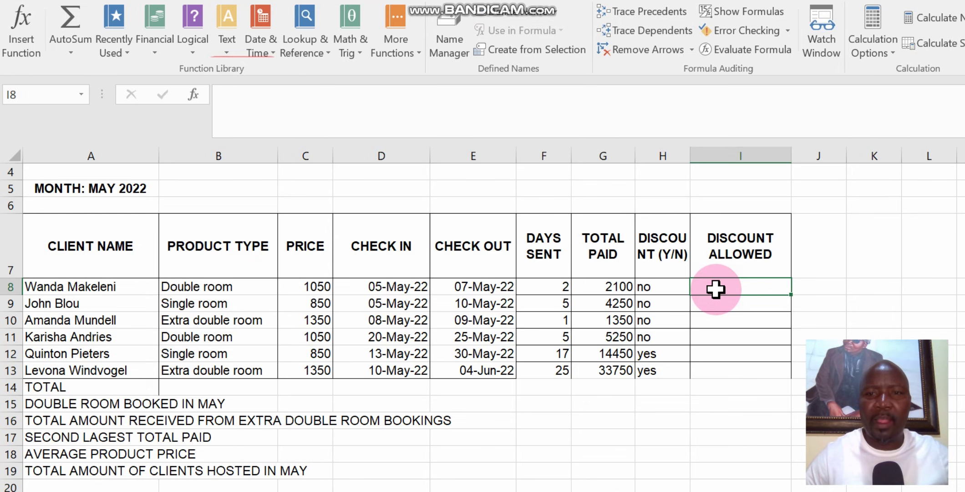
# Insert an IF function in I8 from the Logical list and move its arguments dialog aside.
pyautogui.click(206, 40)
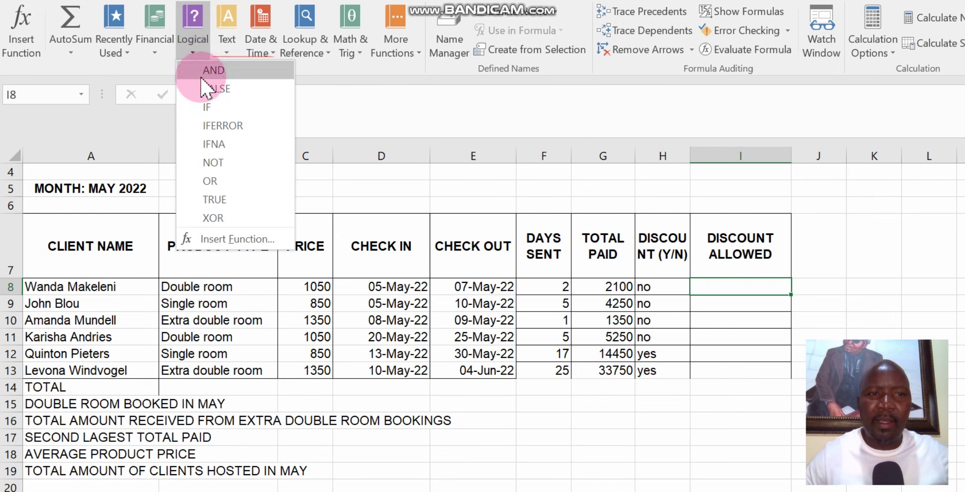
pyautogui.click(208, 109)
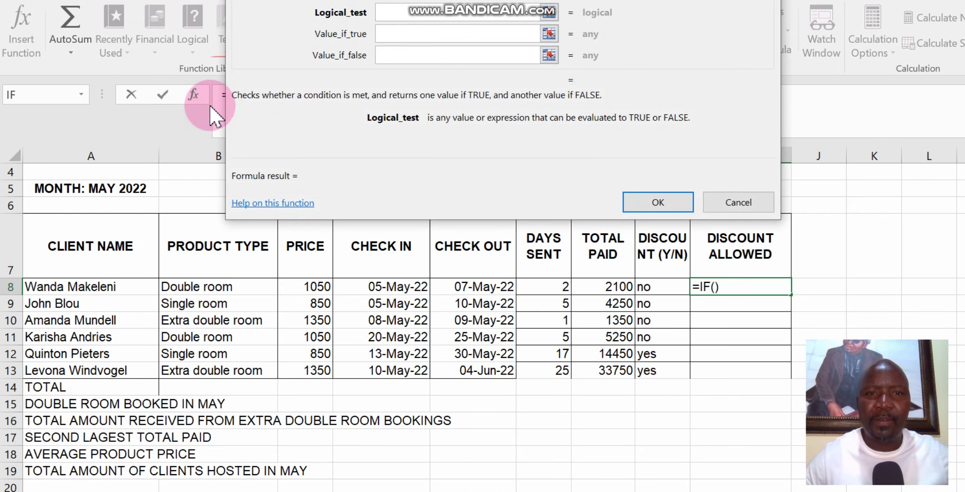
pyautogui.moveTo(524, 2); pyautogui.dragTo(310, 164)
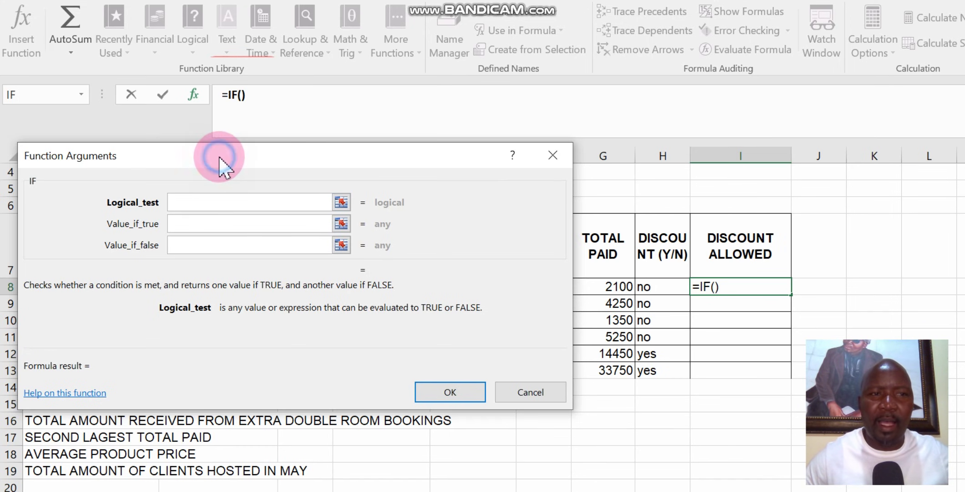
pyautogui.moveTo(219, 157); pyautogui.dragTo(204, 160)
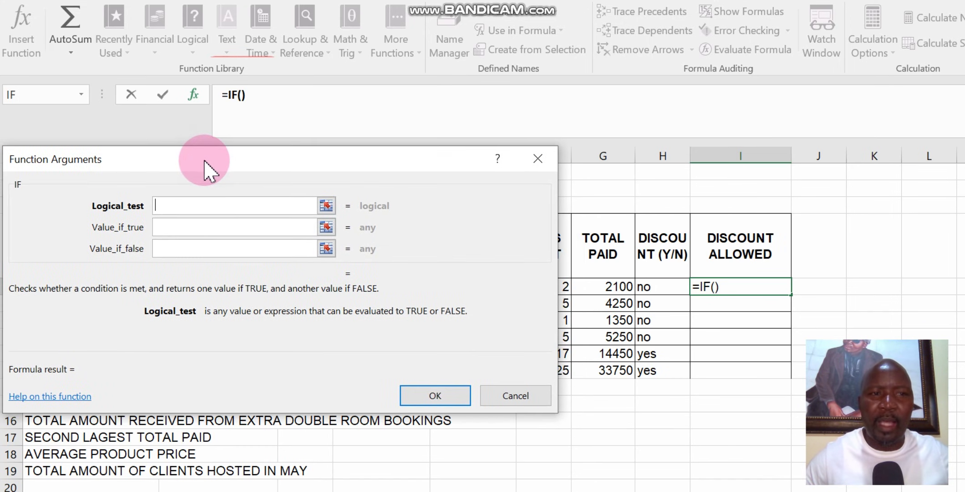
# Enter H8="yes" as the IF Logical_test.
pyautogui.click(659, 287)
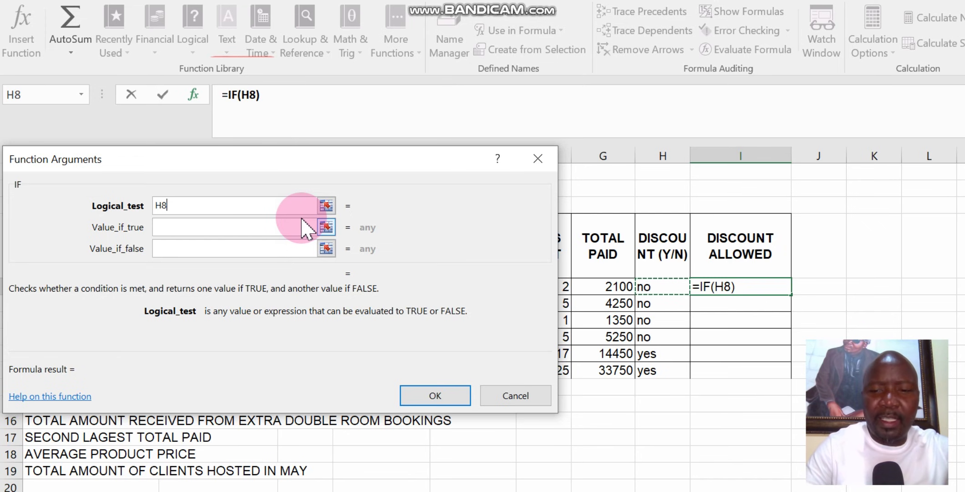
pyautogui.write('=')
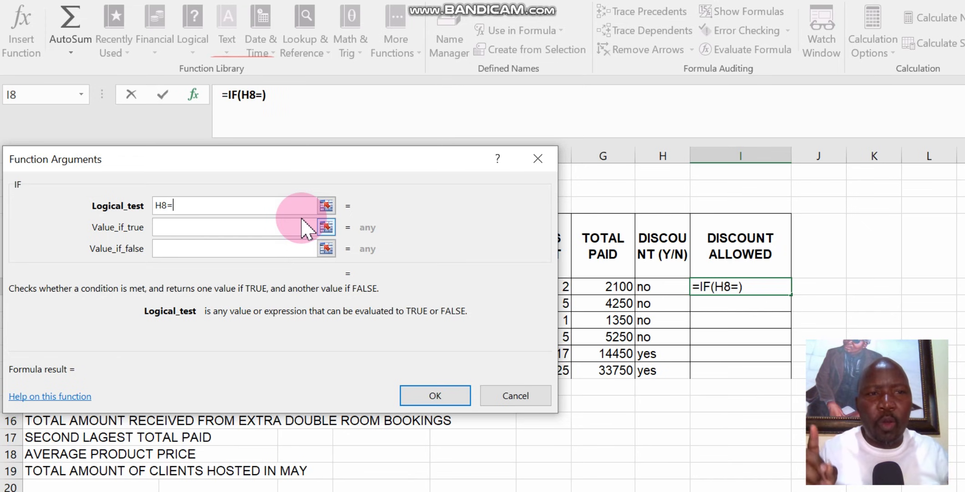
pyautogui.write('"')
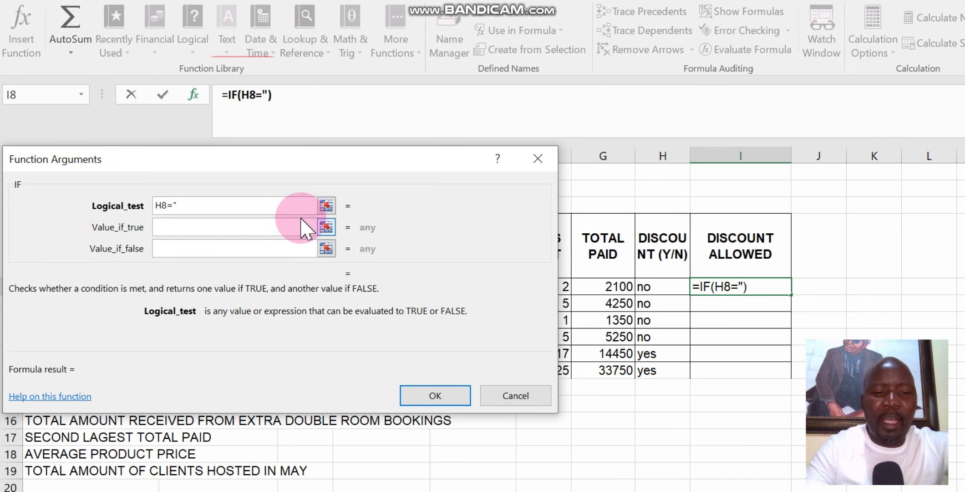
pyautogui.write('yes')
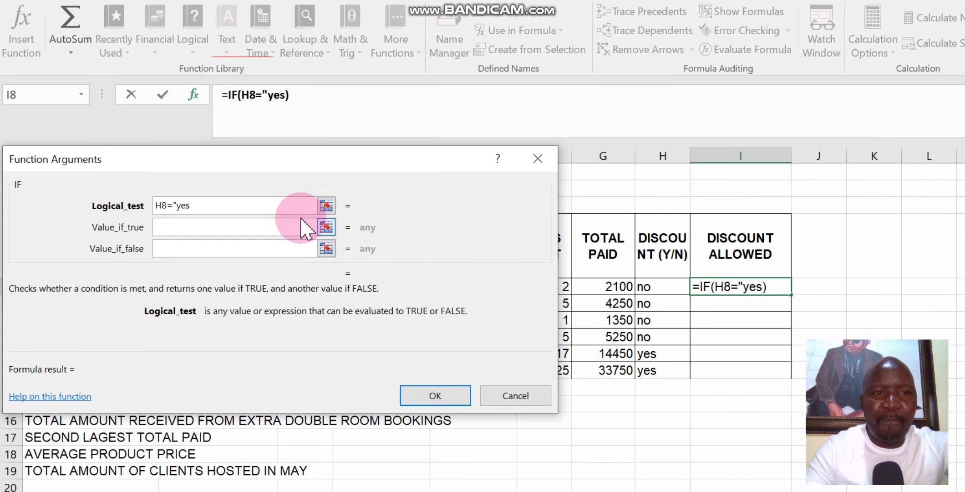
pyautogui.write('"')
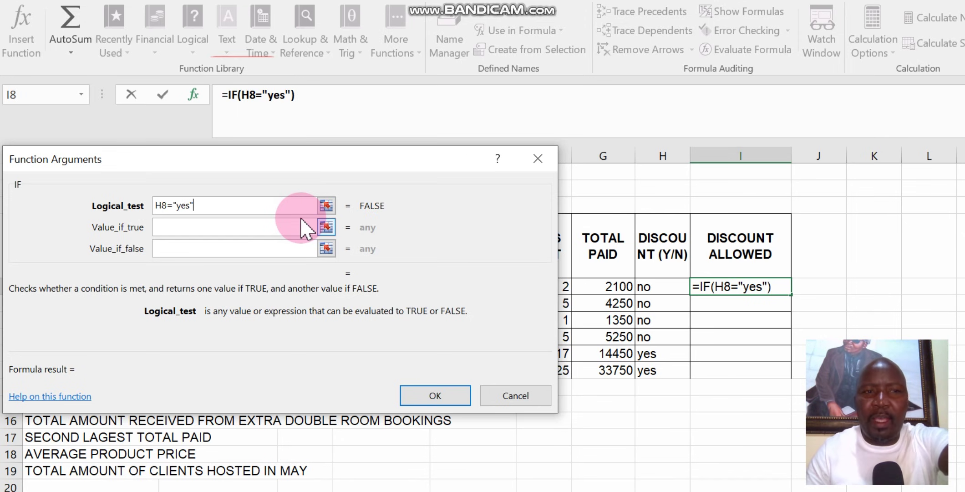
# Set Value_if_true to G8*5% and Value_if_false to 0.
pyautogui.click(173, 227)
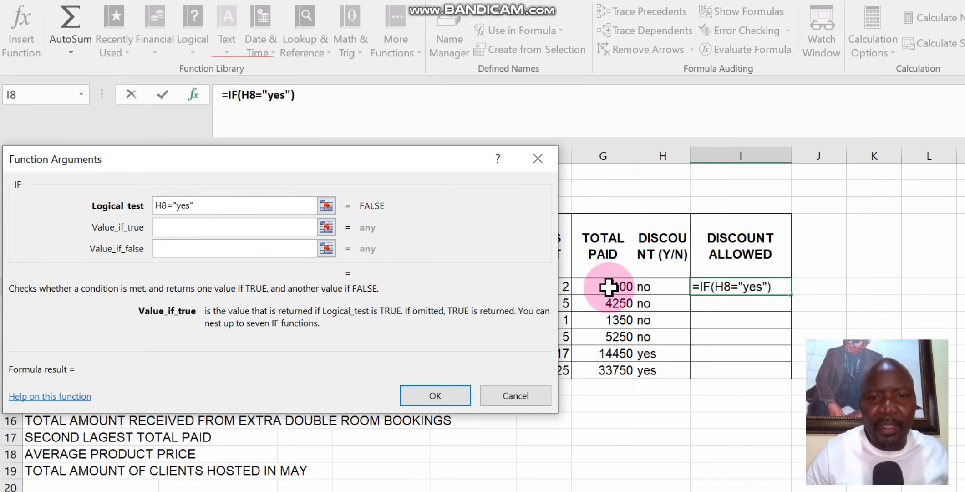
pyautogui.click(608, 286)
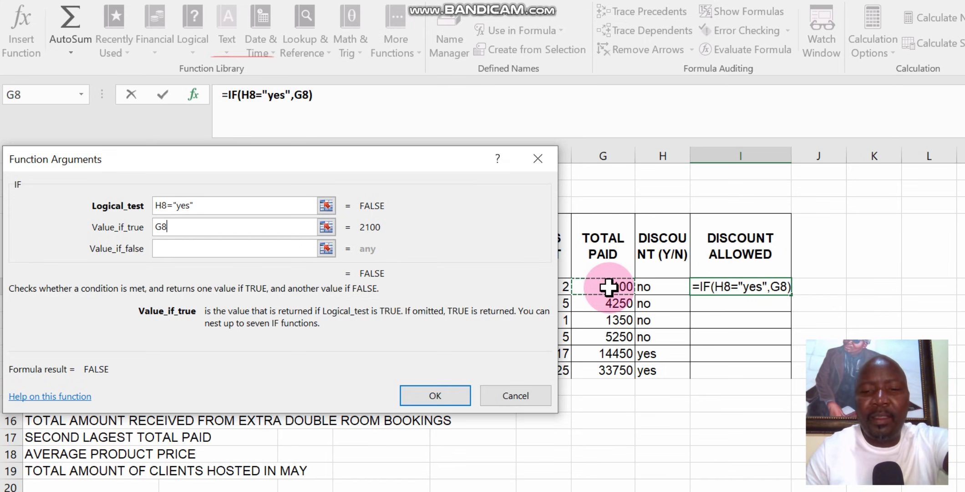
pyautogui.write('*5%')
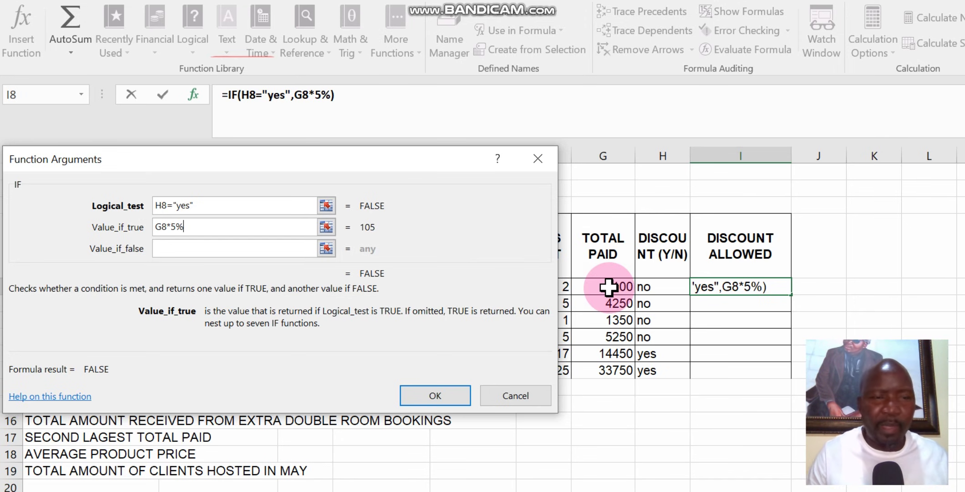
pyautogui.click(171, 244)
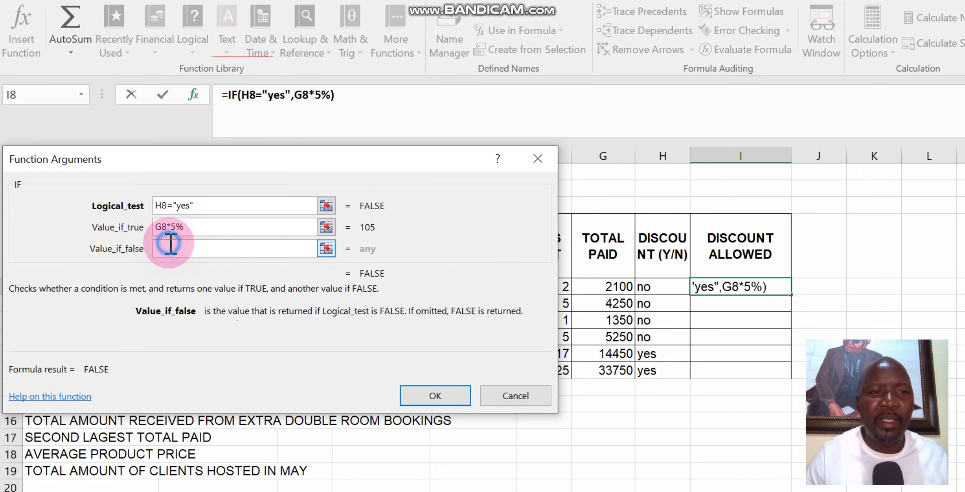
pyautogui.write('0')
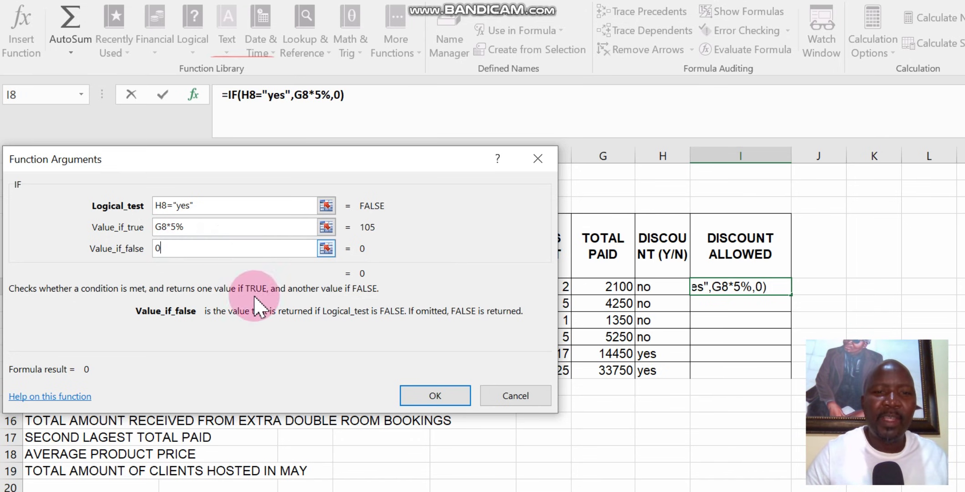
# Confirm =IF(H8="yes",G8*5%,0) and fill it down from I8 to I13.
pyautogui.click(435, 395)
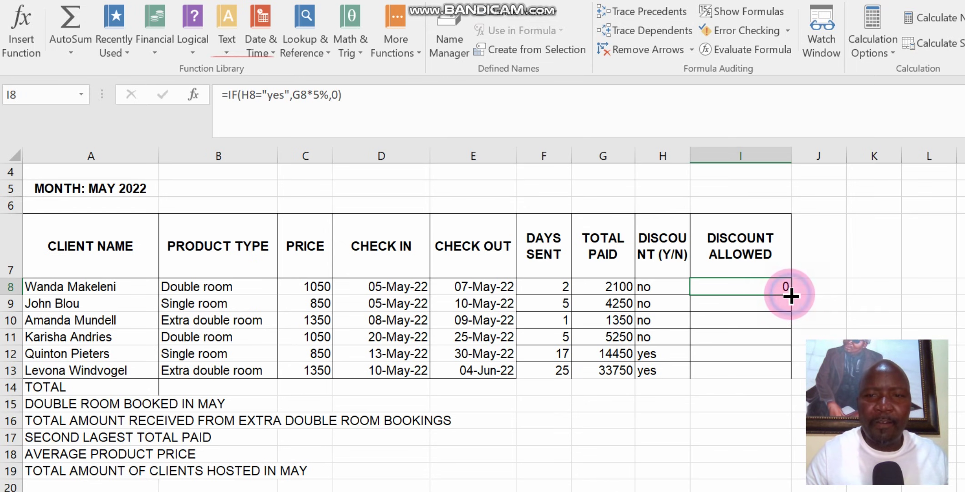
pyautogui.moveTo(791, 296); pyautogui.dragTo(794, 378)
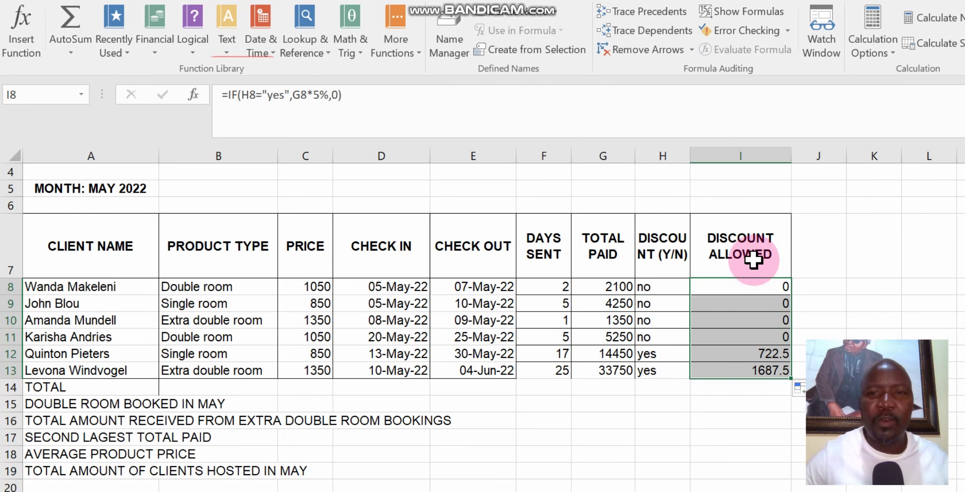
pyautogui.click(843, 0)
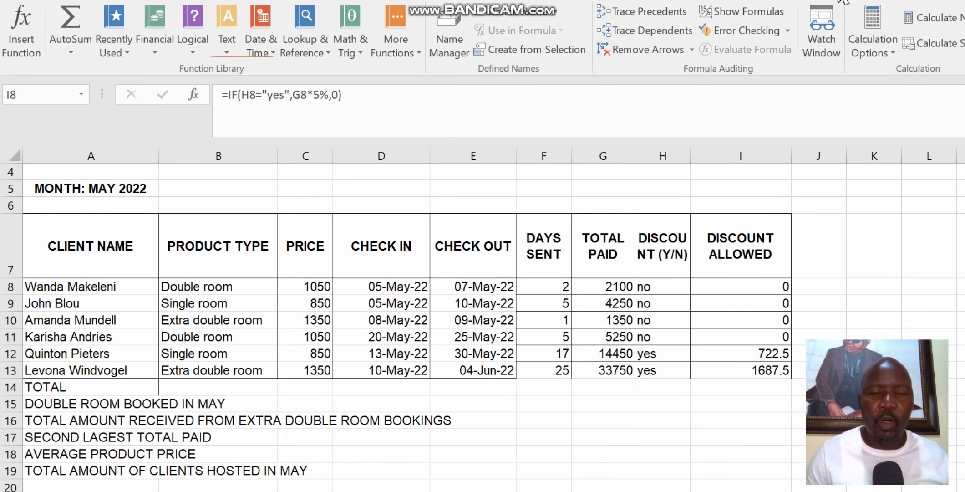